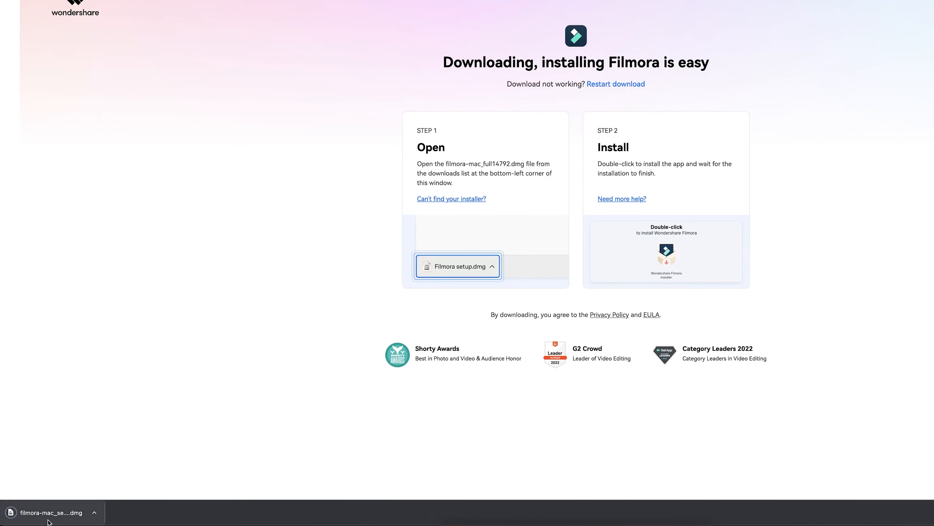
- Open the downloaded Filmora installer disk image
click(57, 514)
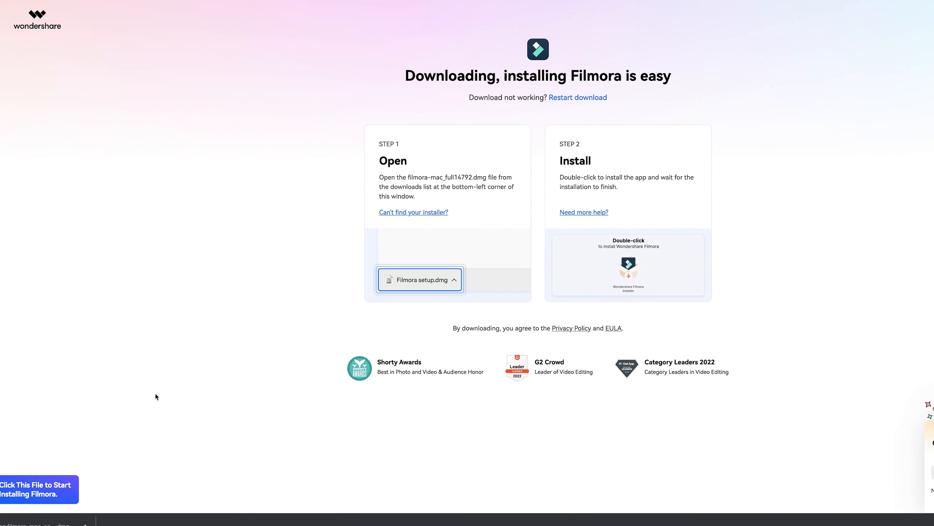
click(595, 245)
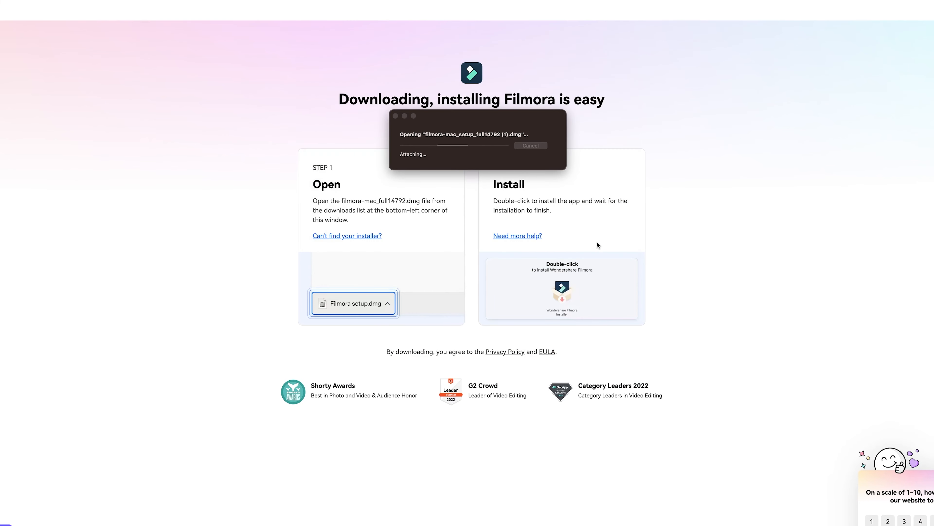
double_click(244, 201)
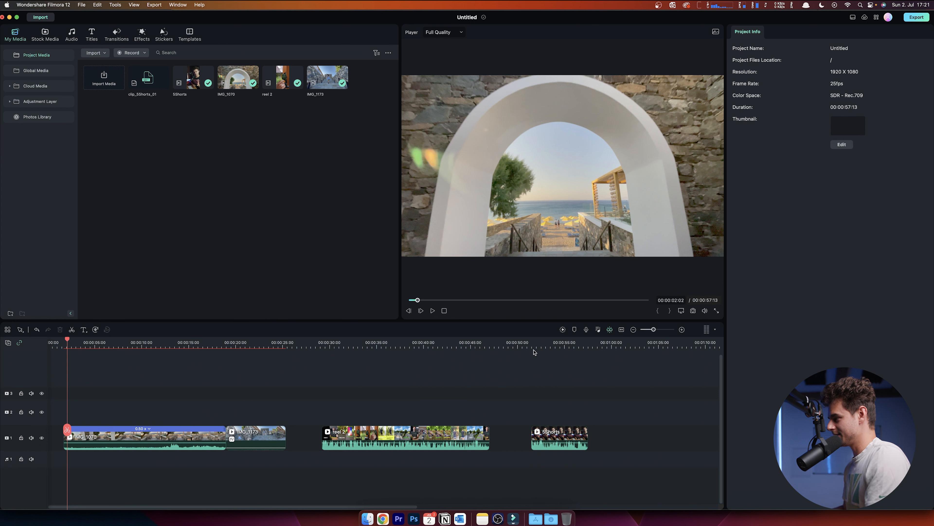
- Play back the opening clips of the timeline and return the playhead to the start
key(space)
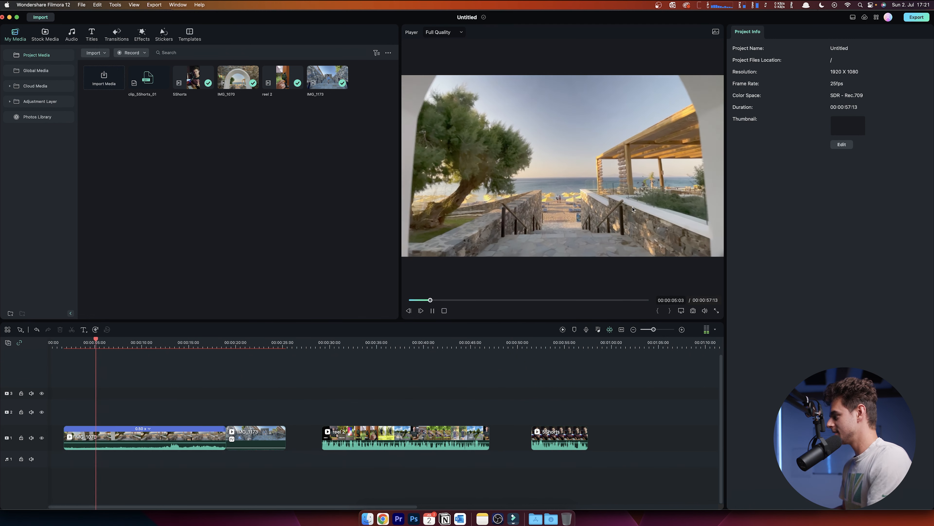
key(space)
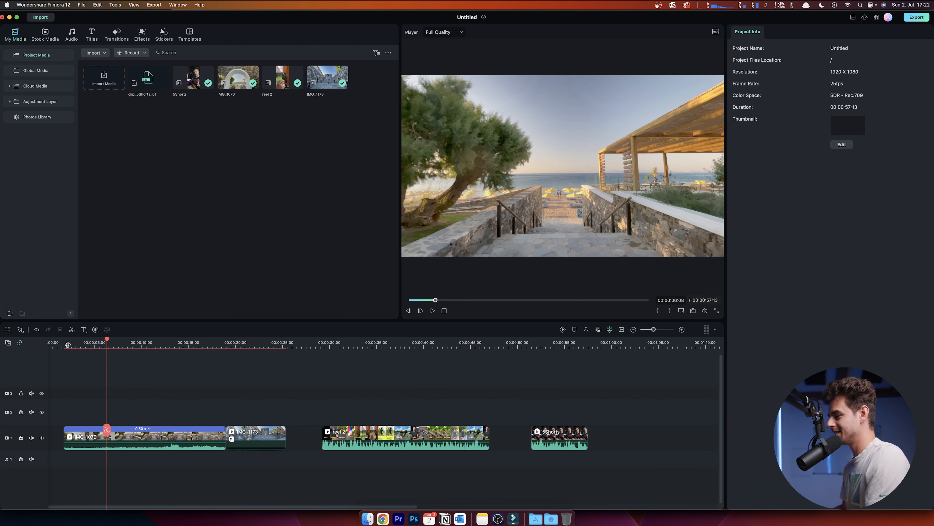
drag(67, 343, 65, 344)
click(60, 345)
click(66, 342)
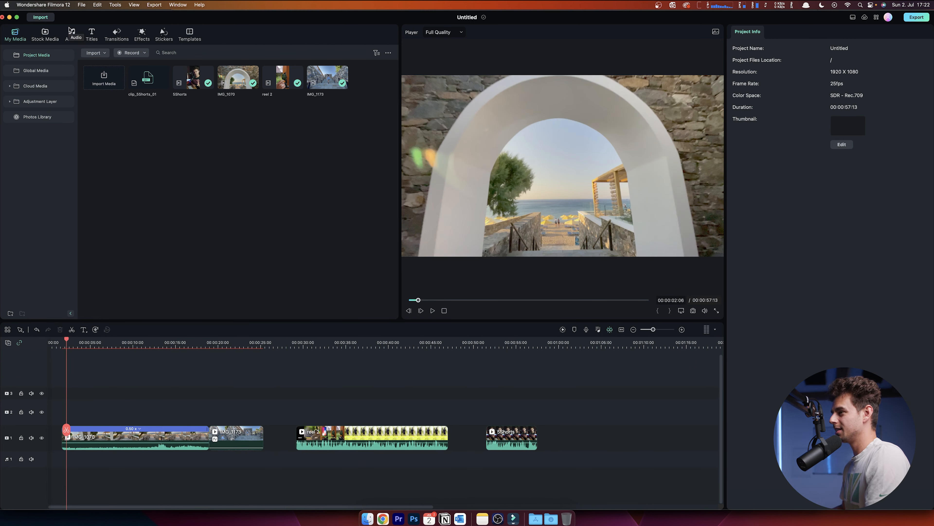
- Add the Cinematic Magazine Poster Title 07 title to the track above the first clip at the timeline start
click(92, 34)
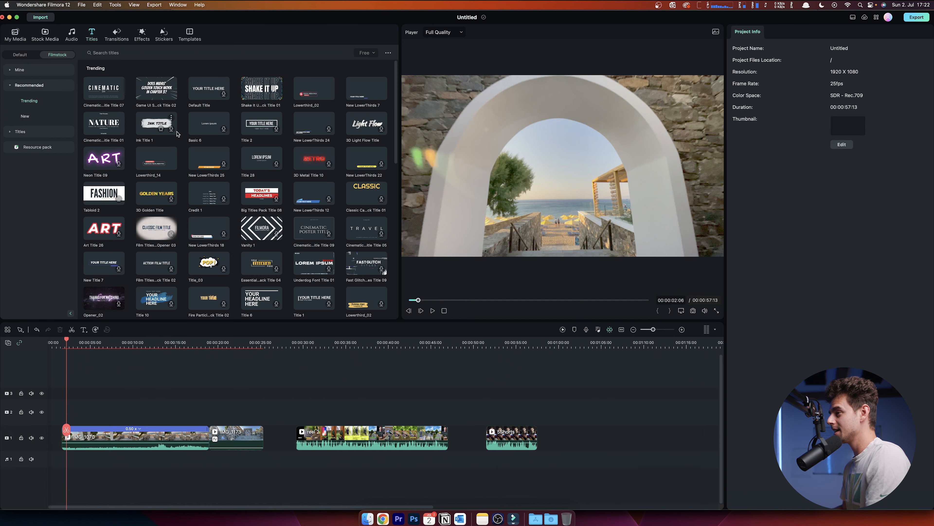
scroll(137, 107, down, 3)
scroll(137, 107, down, 10)
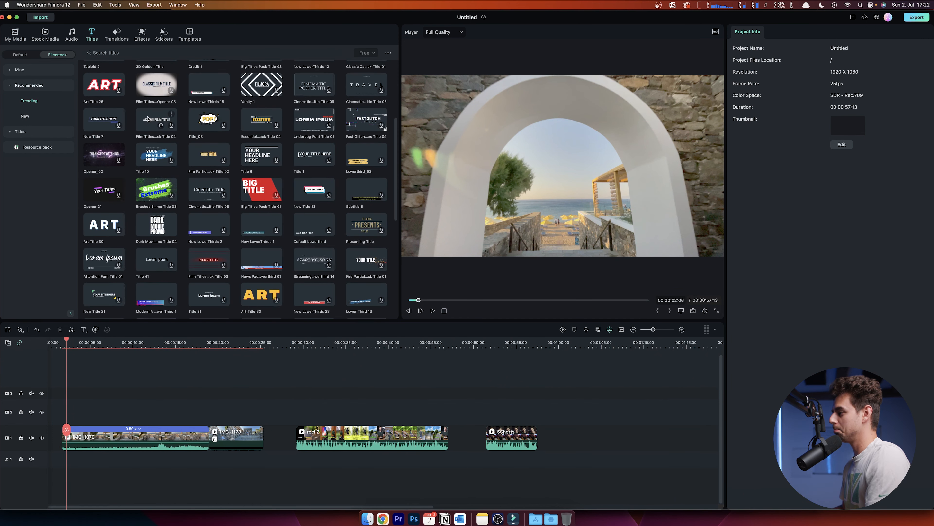
scroll(170, 140, up, 10)
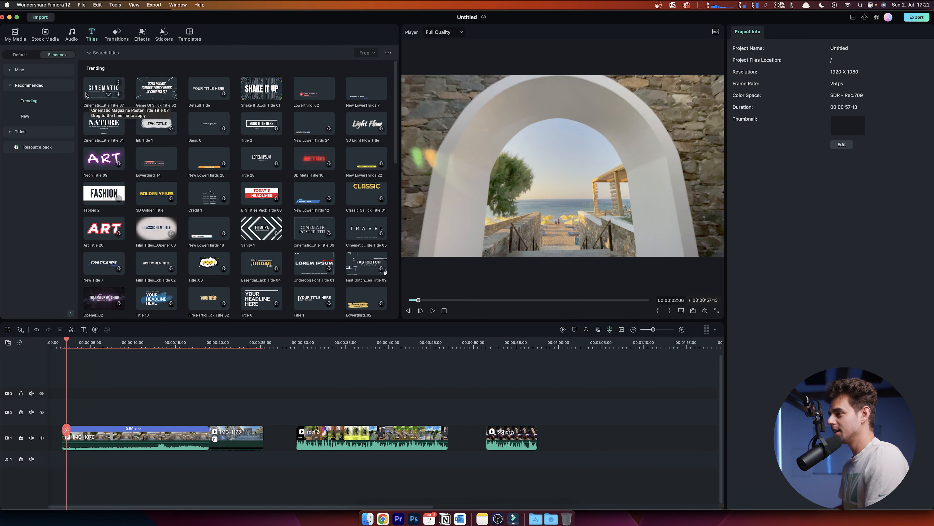
click(108, 94)
drag(99, 90, 72, 397)
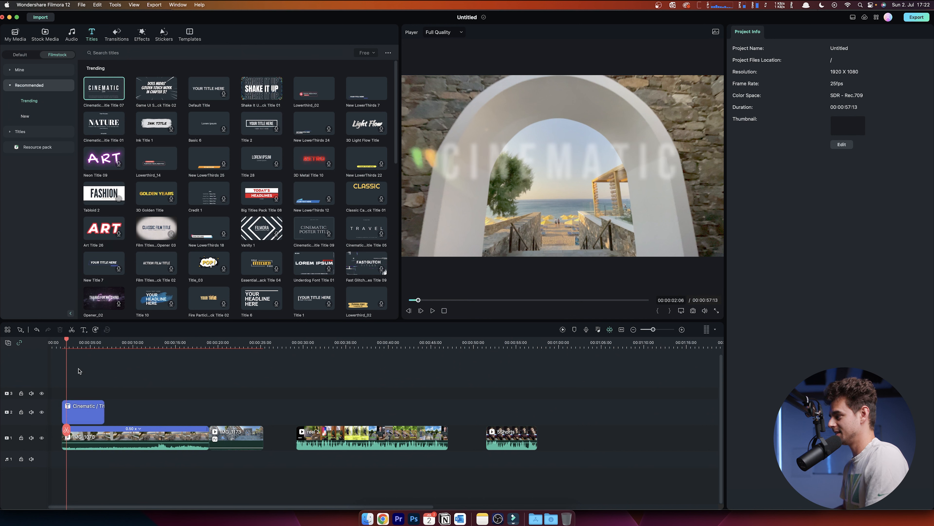
- Play back the opening to preview the new title over the first clip
drag(63, 345, 70, 345)
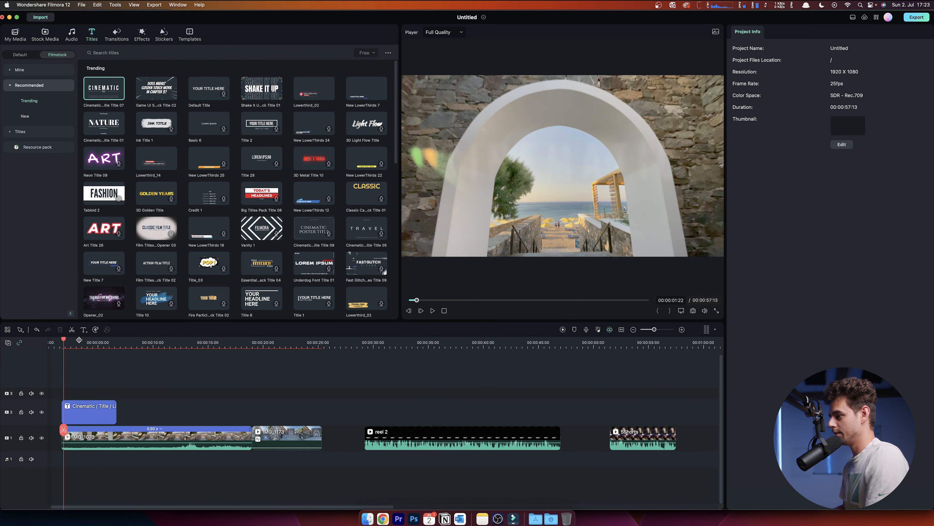
click(79, 343)
key(space)
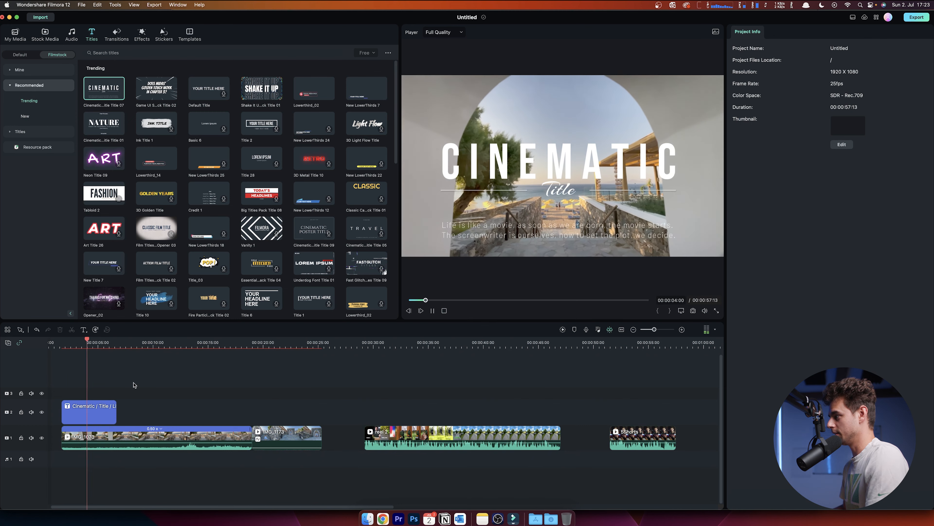
key(space)
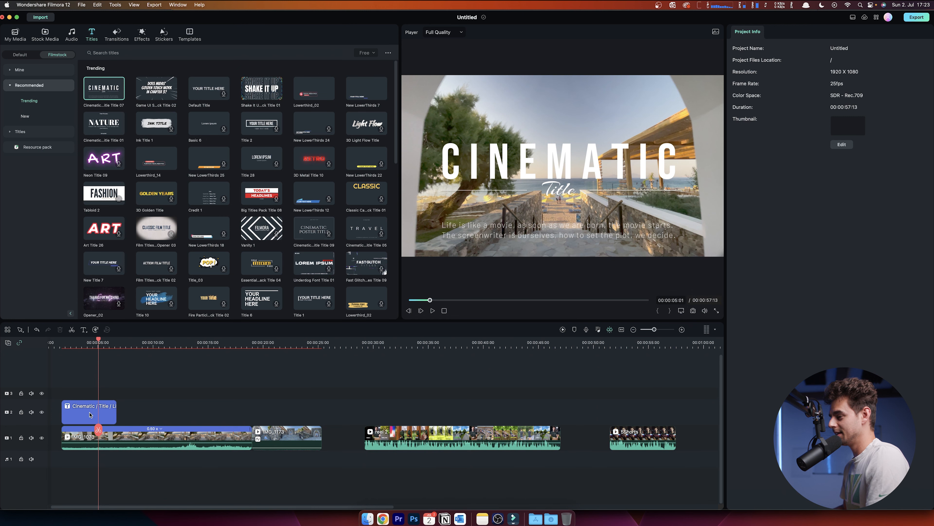
- Change the title's main text to GREECE and set its font size to 150
click(89, 414)
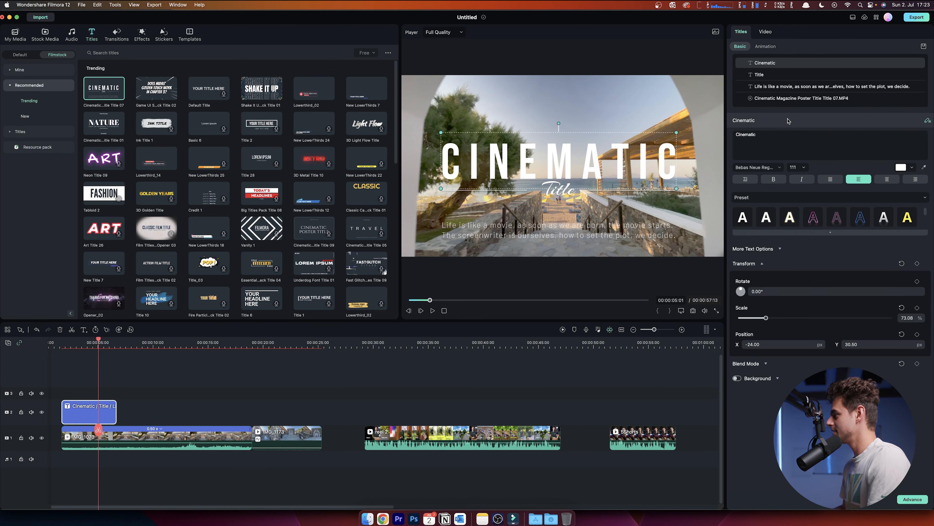
click(779, 136)
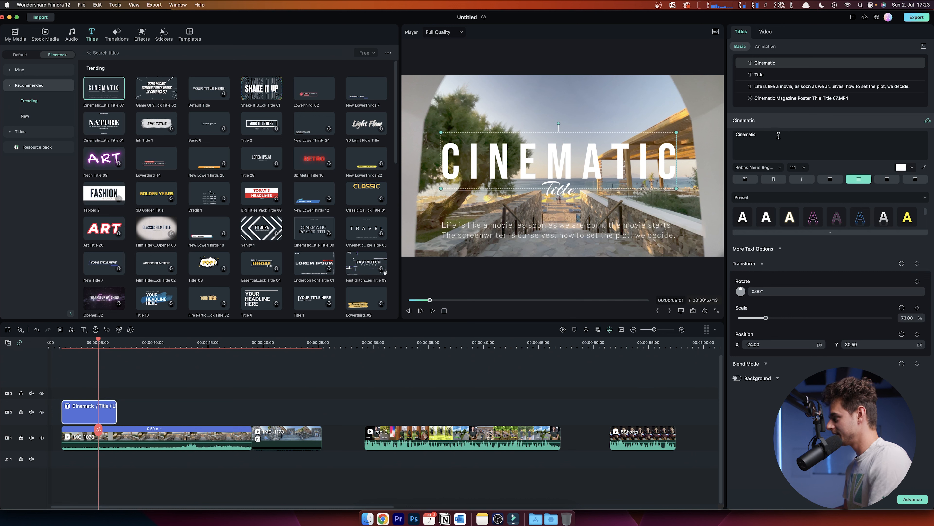
drag(779, 136, 712, 135)
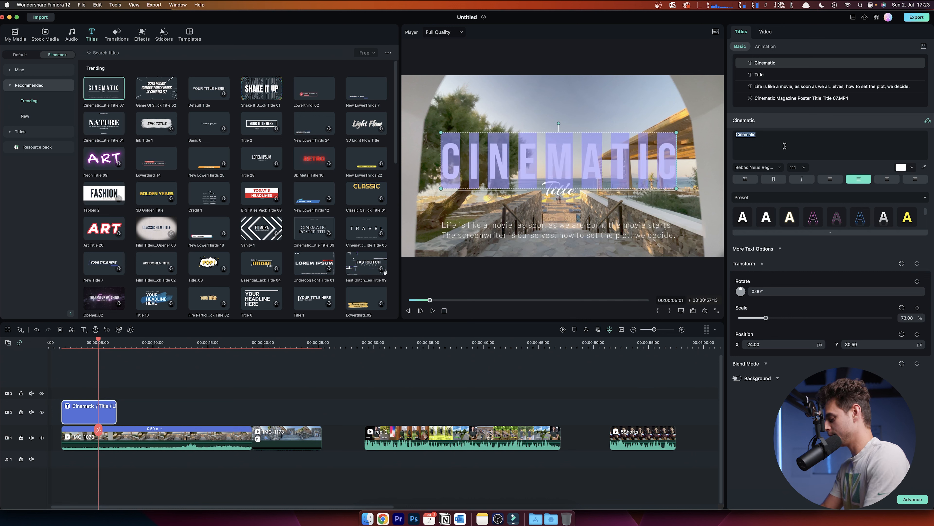
text(GREECE)
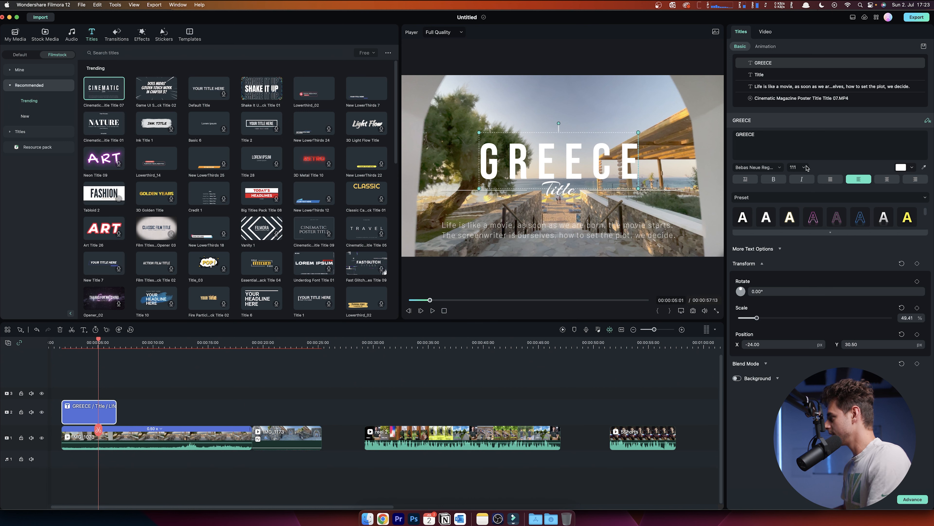
click(805, 167)
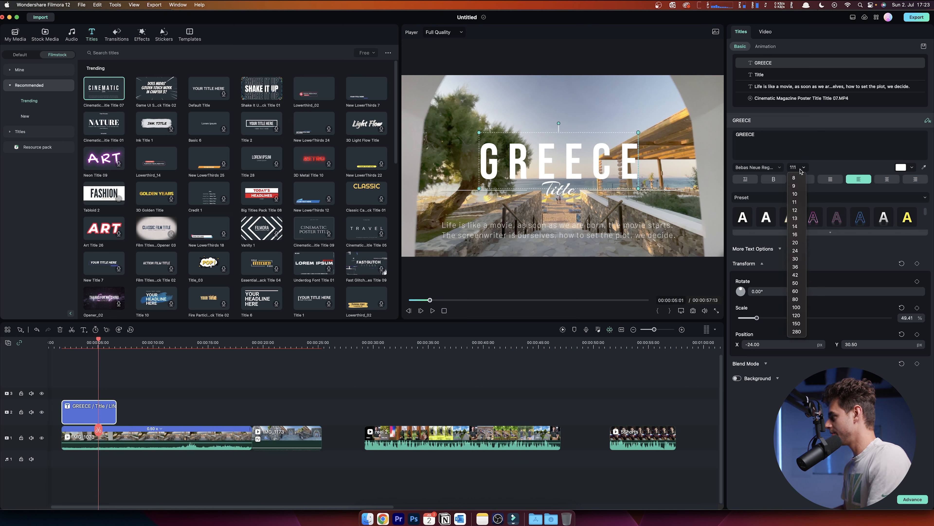
click(796, 324)
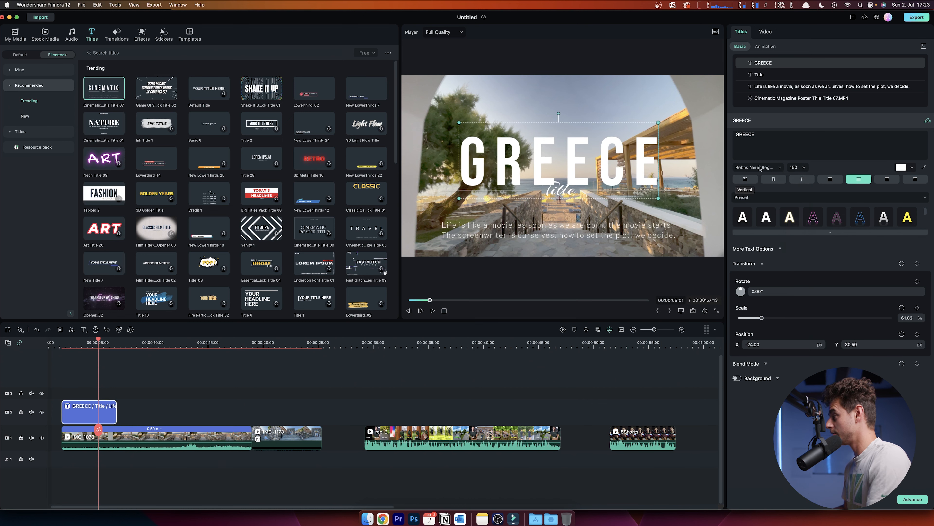
- Replace the title's subtitle text with Creta and move it slightly lower
click(567, 190)
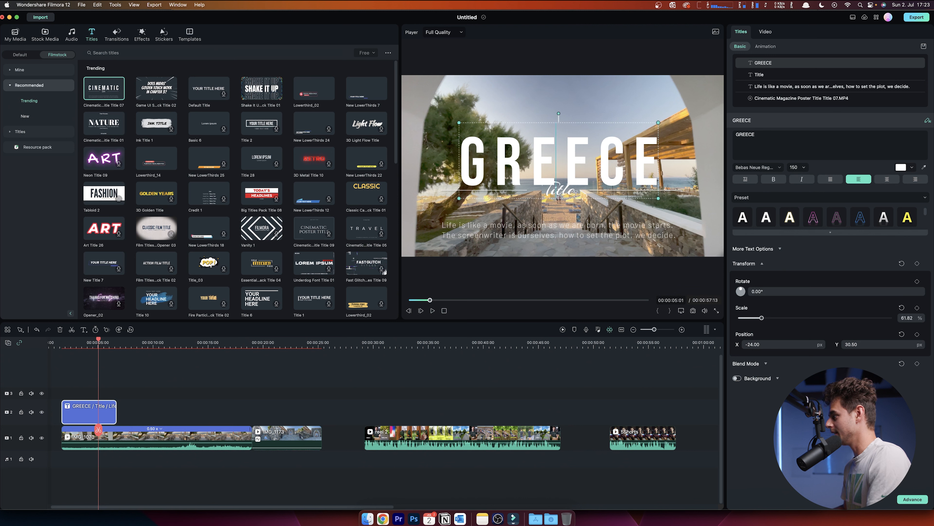
click(567, 191)
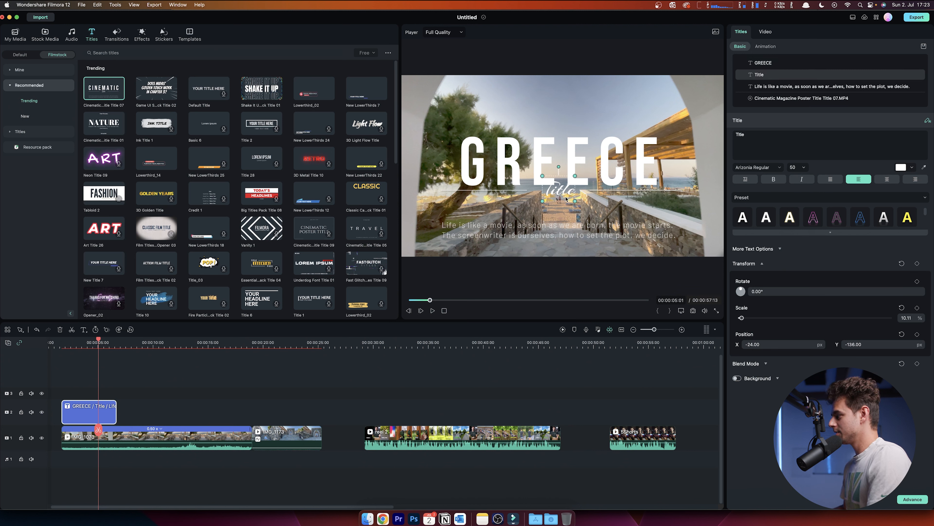
drag(757, 134, 723, 134)
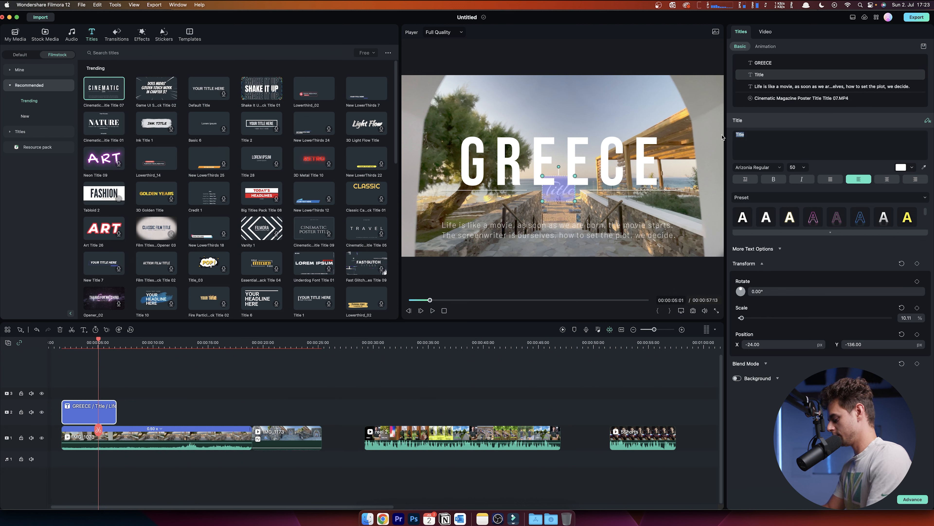
text(Creta)
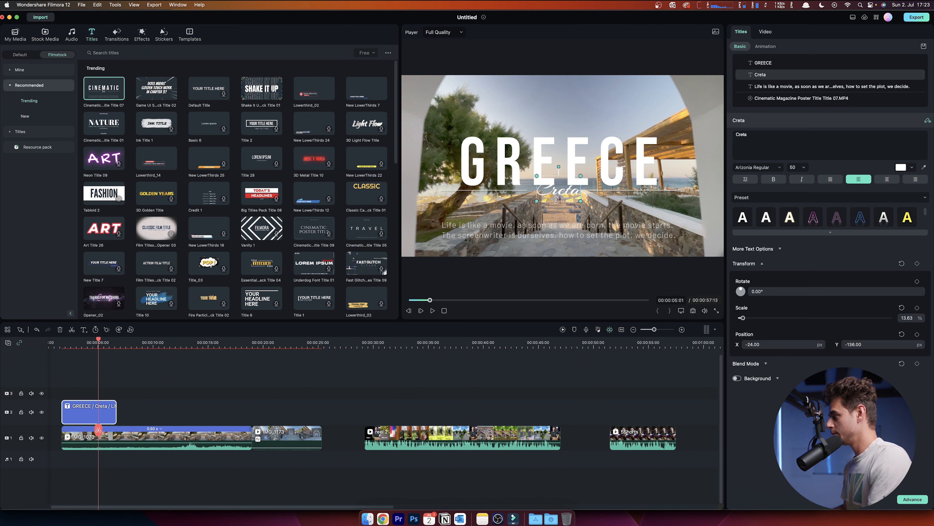
drag(557, 200, 557, 209)
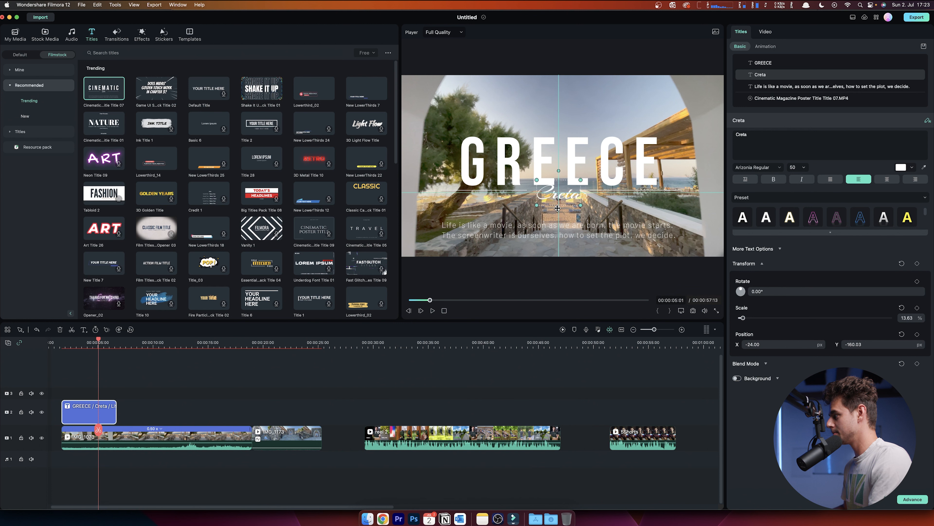
- Delete the paragraph text line from the title
click(575, 236)
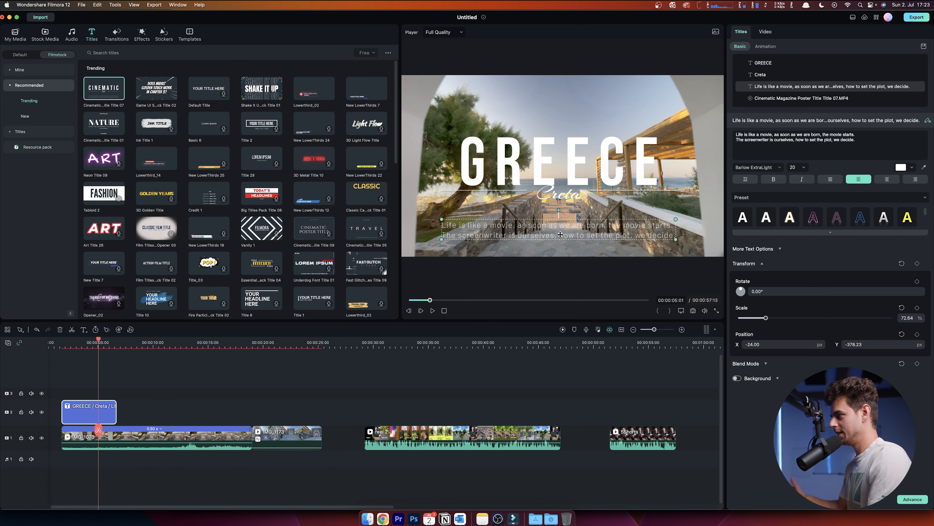
key(Delete)
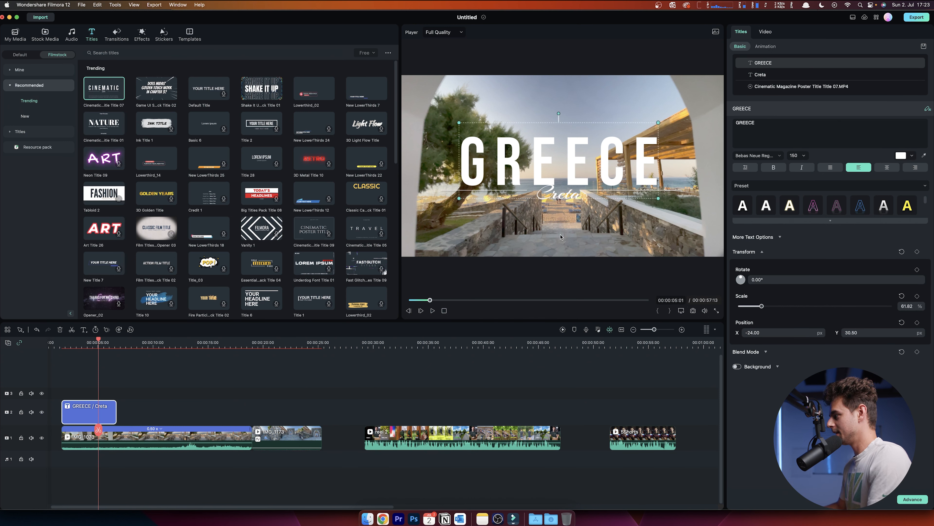
- Play the timeline from the start to review the edited title
click(67, 344)
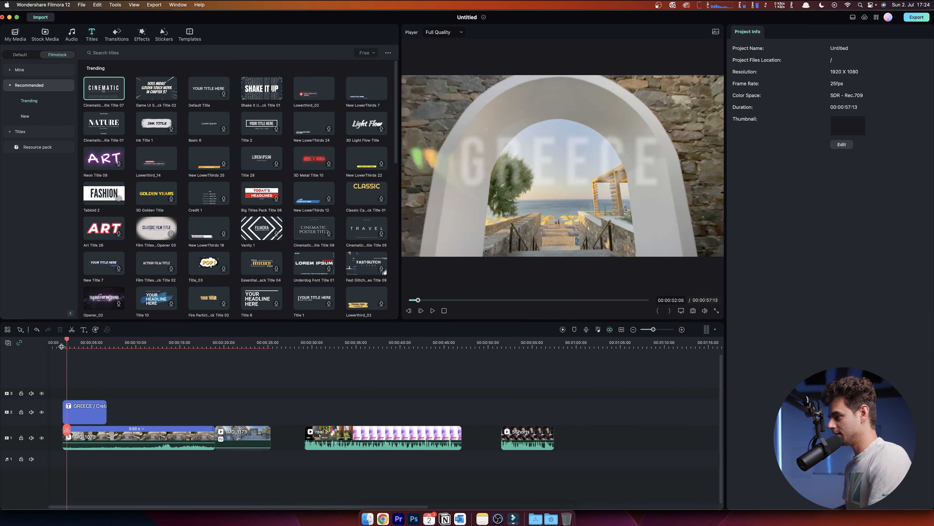
click(61, 346)
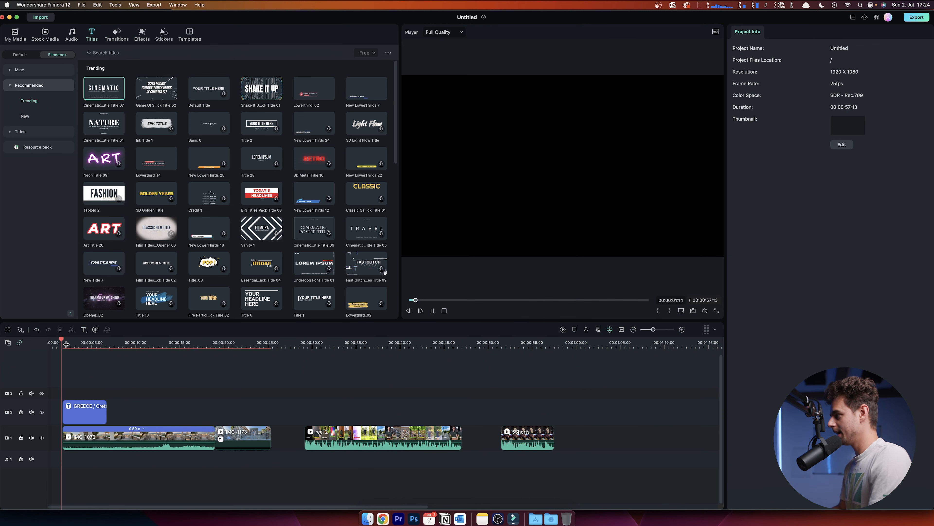
key(space)
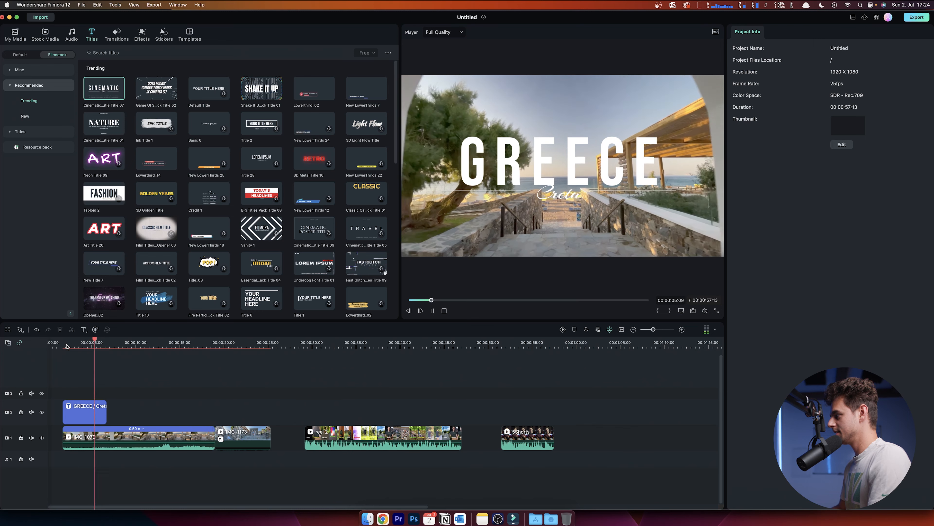
- Extend the title clip's end slightly on the timeline and review the playback
mouse_move(106, 408)
mouse_down()
mouse_move(125, 407)
mouse_move(109, 403)
mouse_up()
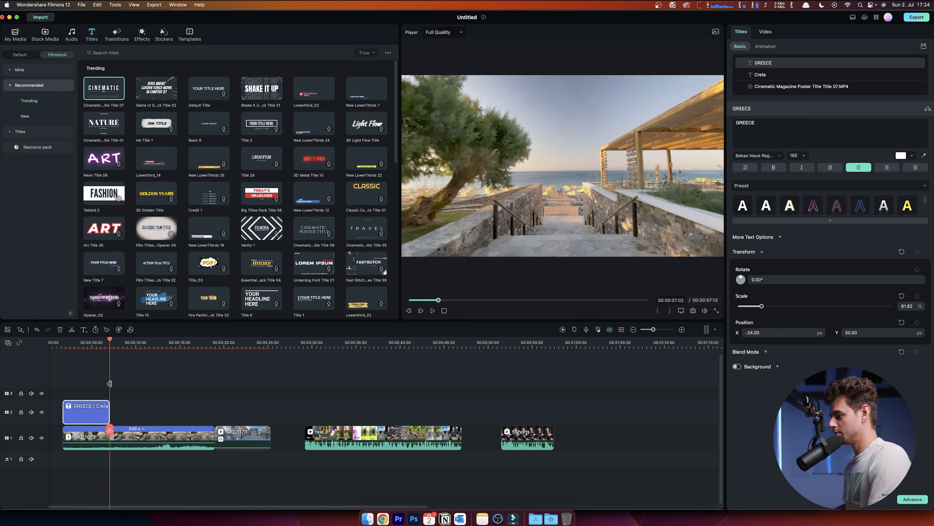
click(92, 342)
key(space)
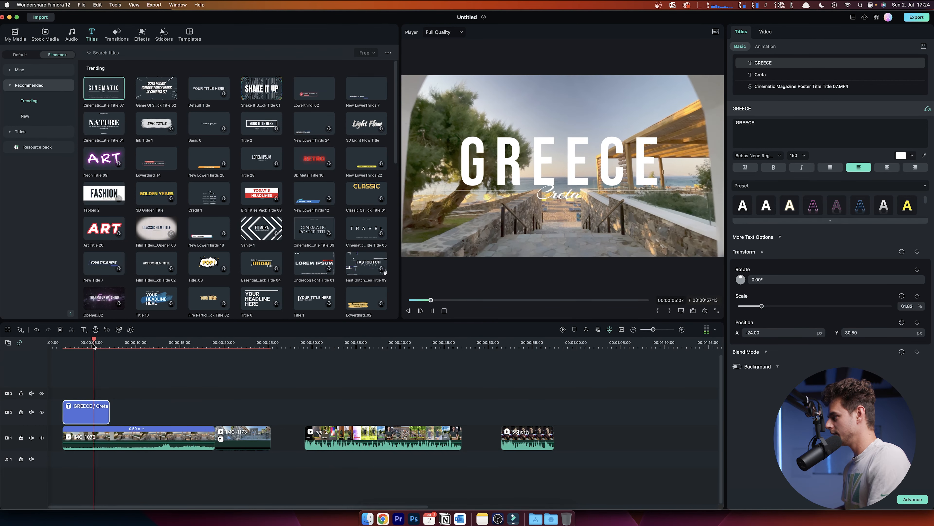
key(space)
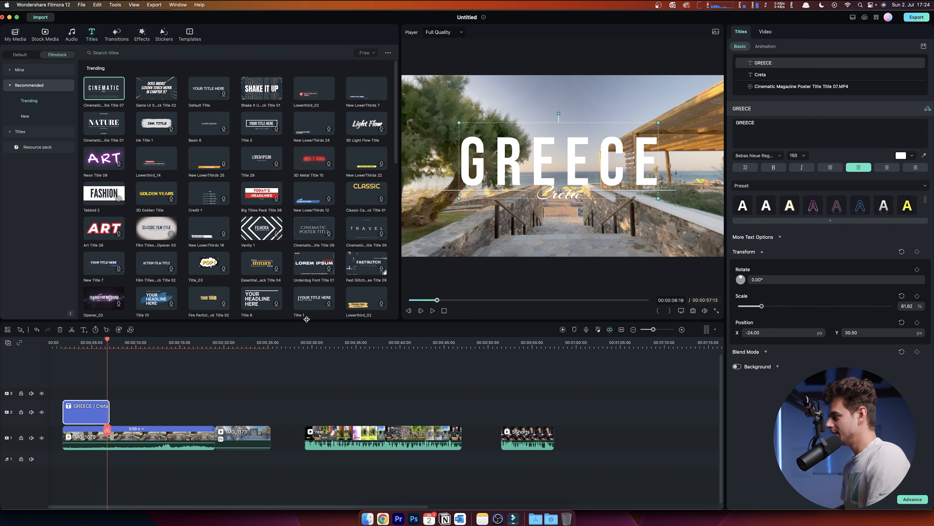
key(space)
key(space)
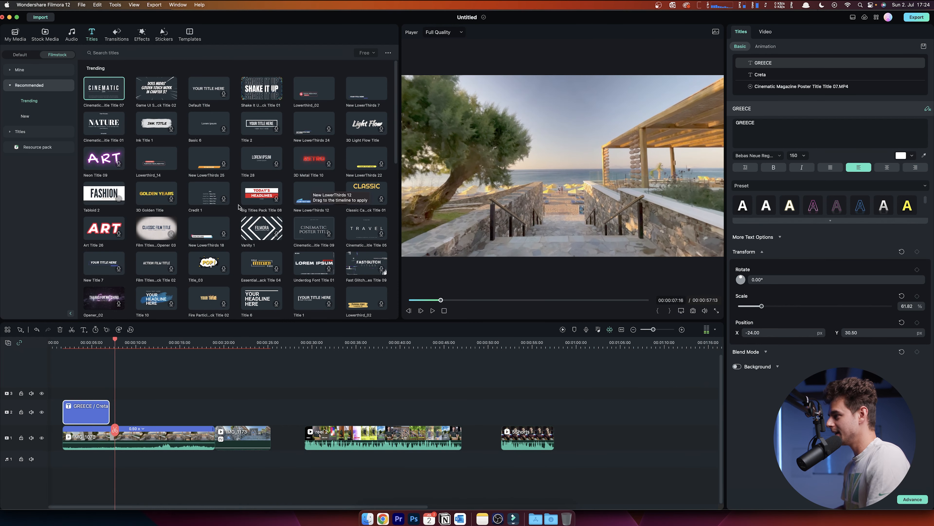
- Add a Dissolve transition to the end of the GREECE / Creta title clip and play it back
click(117, 34)
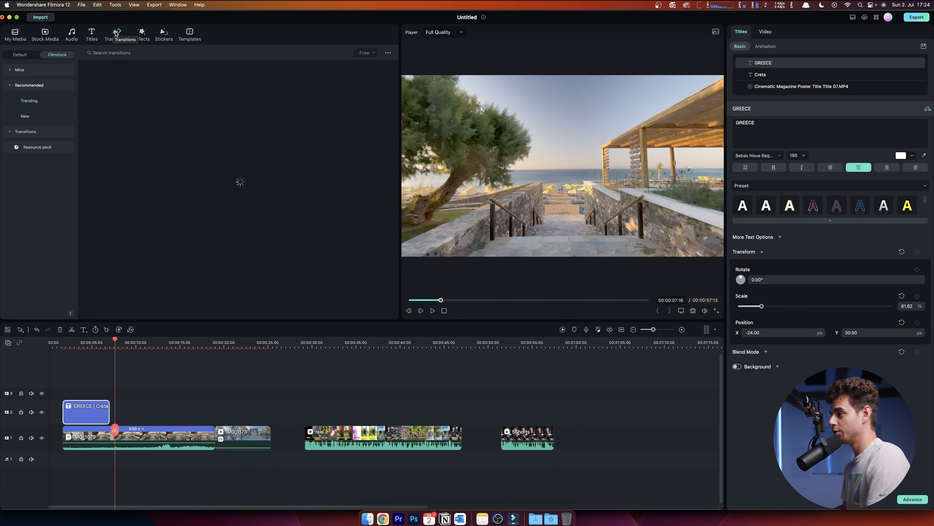
click(17, 131)
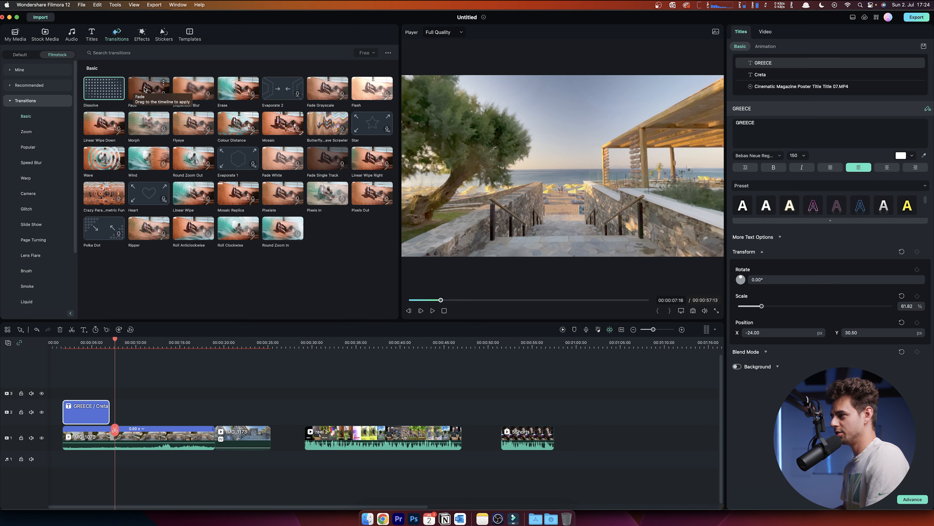
drag(95, 90, 108, 407)
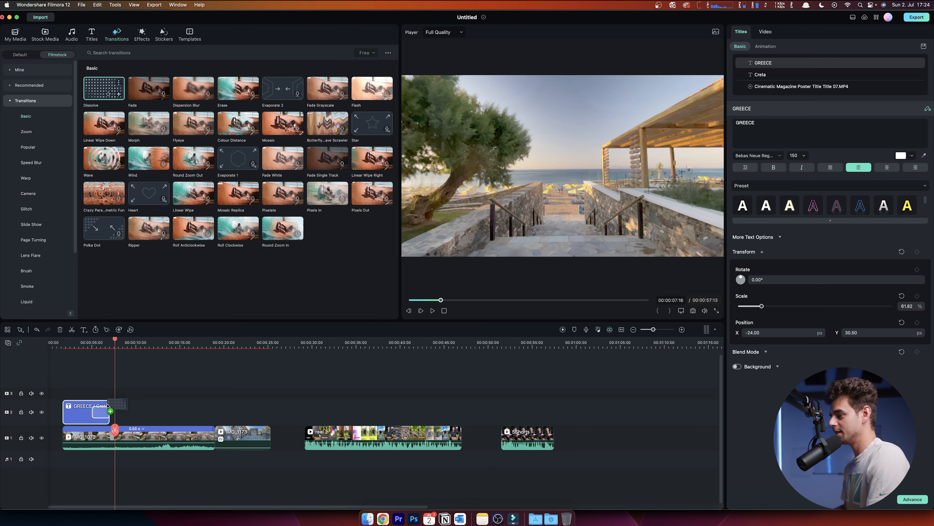
click(77, 343)
key(space)
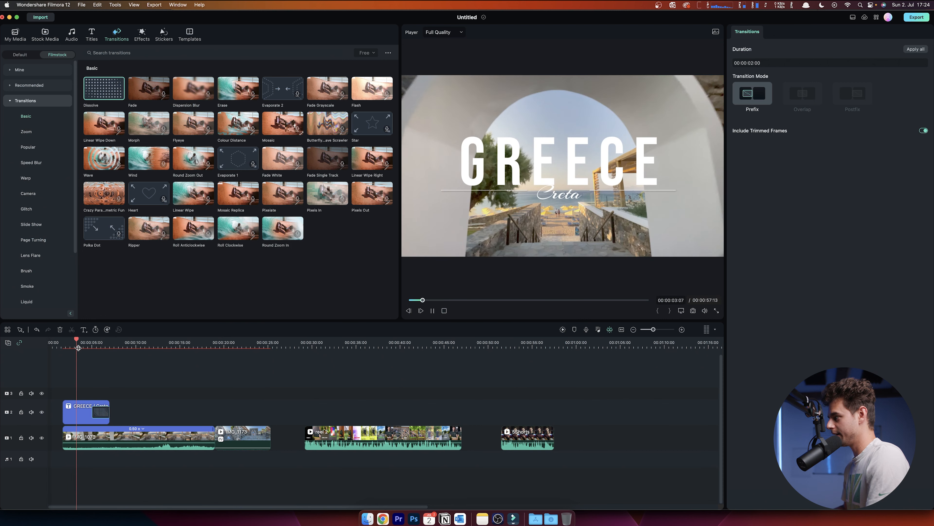
key(space)
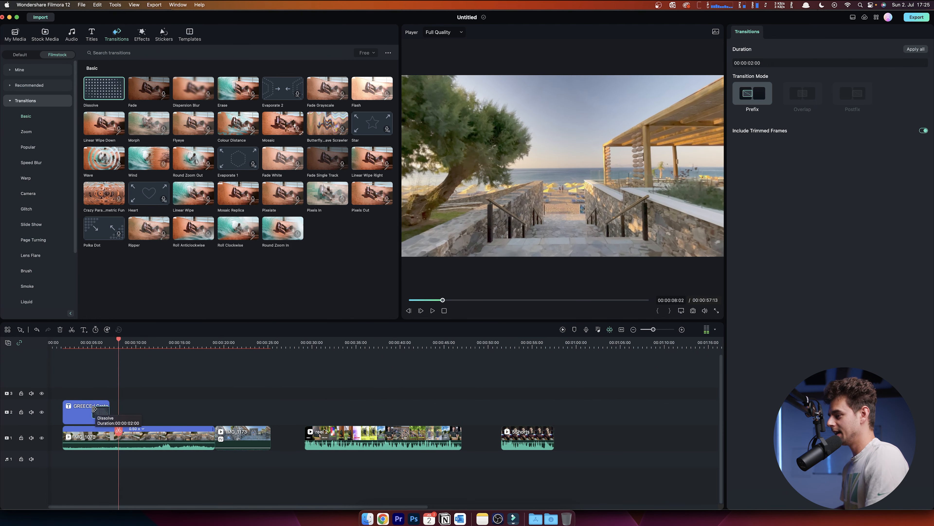
- Shorten the title's Dissolve transition to 00:00:01:02 and replay that section to review it
drag(93, 410, 101, 410)
click(84, 344)
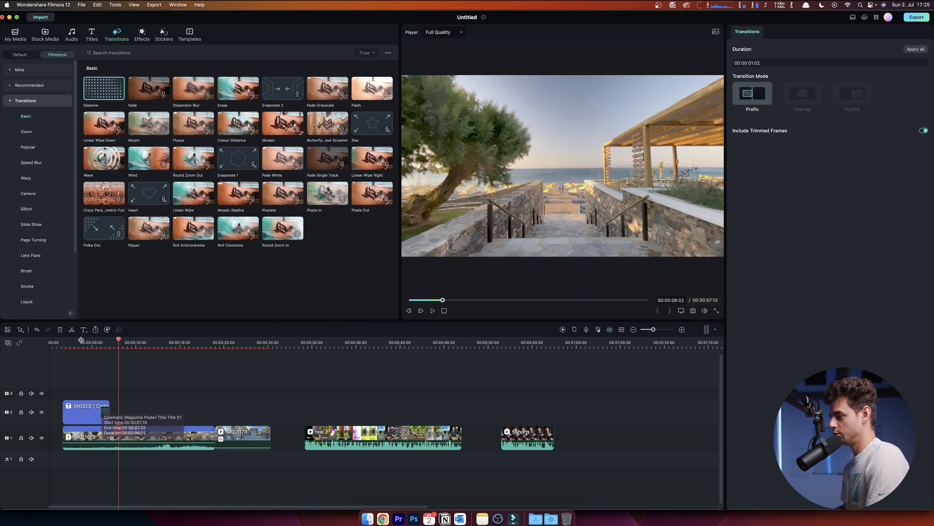
key(space)
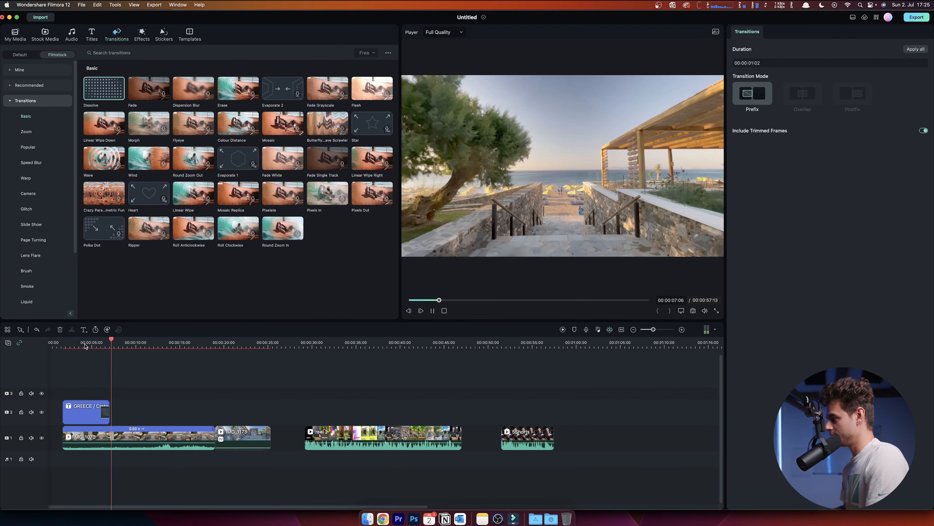
key(space)
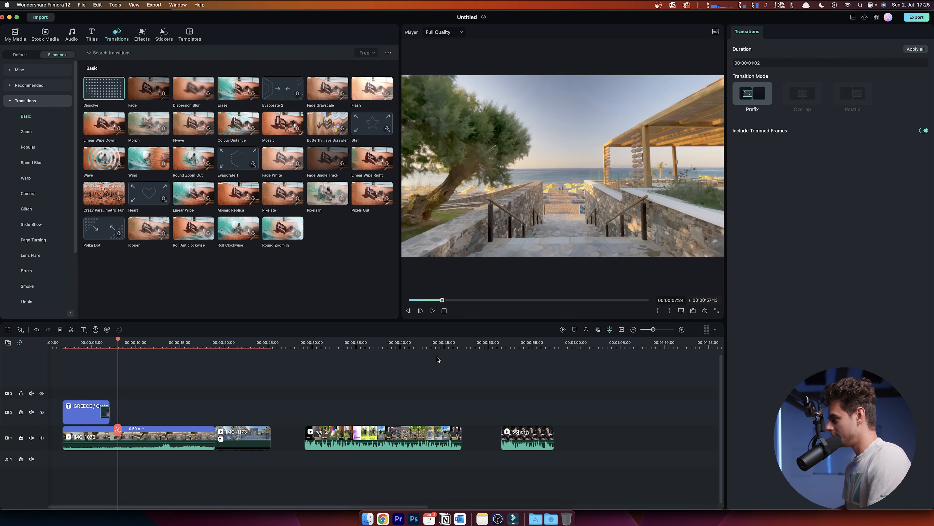
- Play the final talking-head clip on the timeline to review it
click(509, 347)
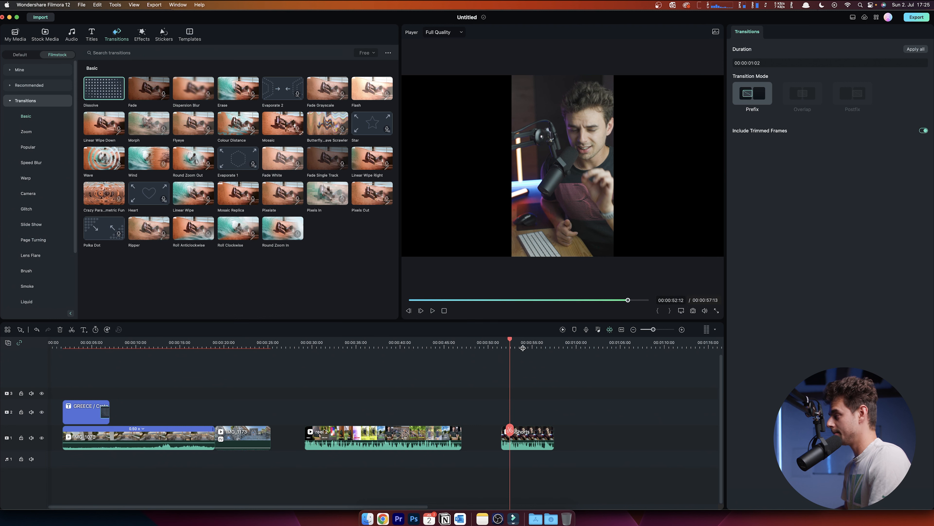
key(space)
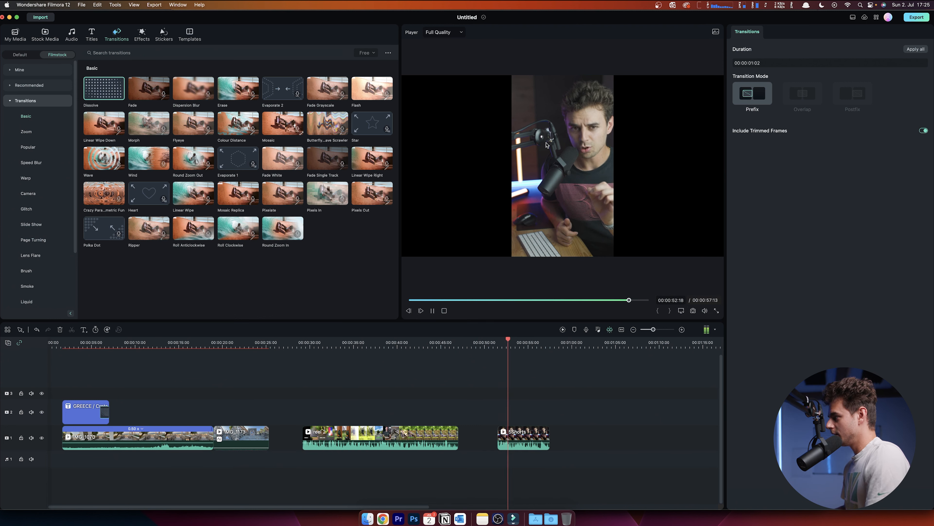
key(space)
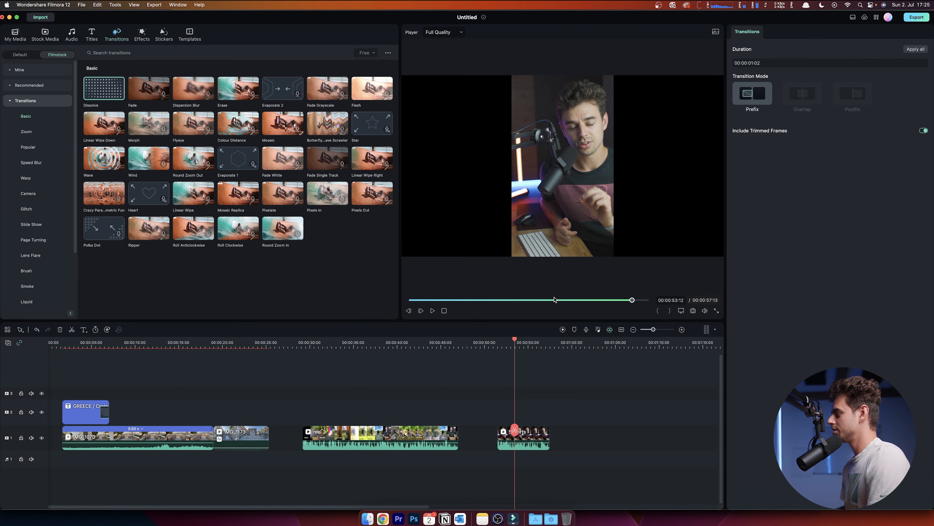
- Browse the title library's Subtitles category
click(91, 33)
scroll(139, 140, down, 5)
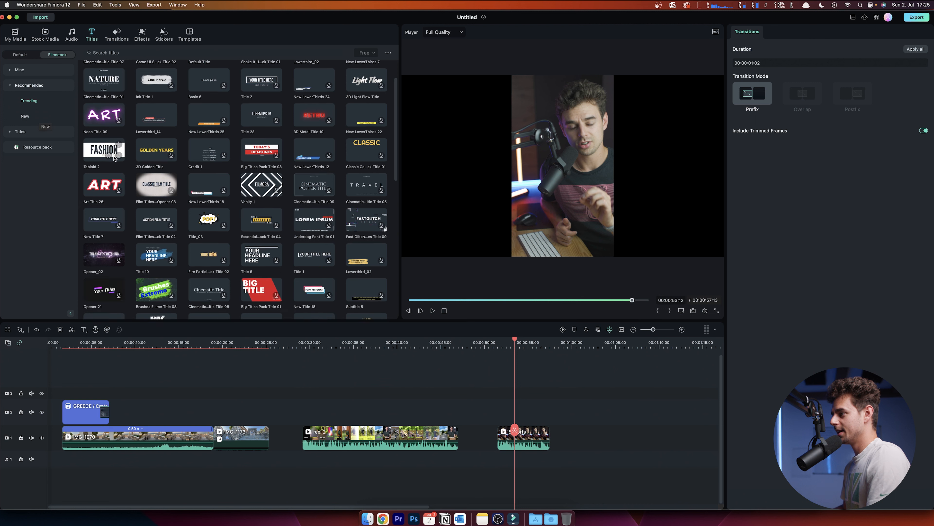
click(36, 131)
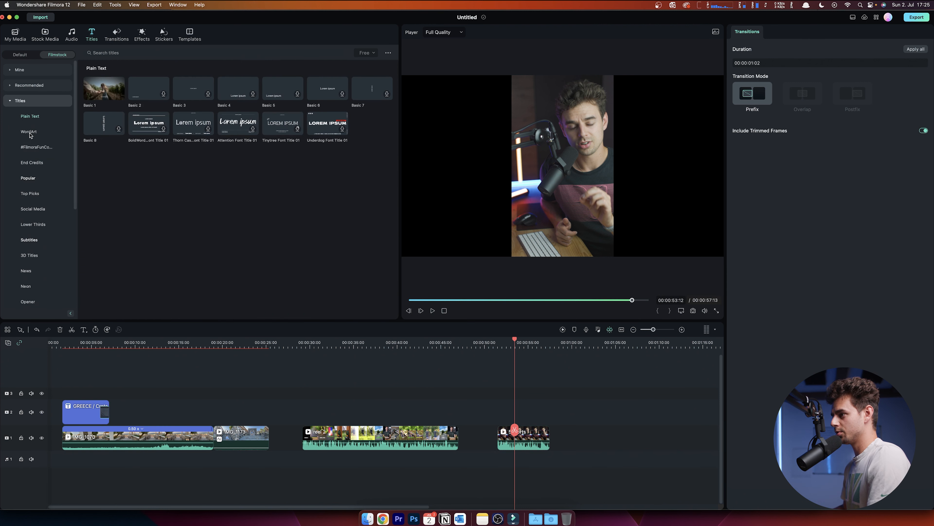
click(42, 241)
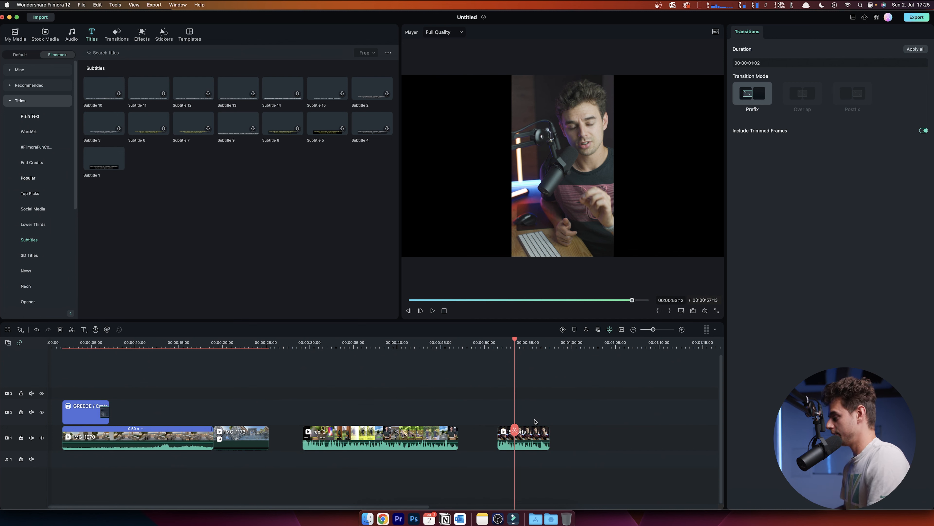
- Generate English (US) subtitles for the final clip with Speech-to-Text, matched to the timeline
click(535, 435)
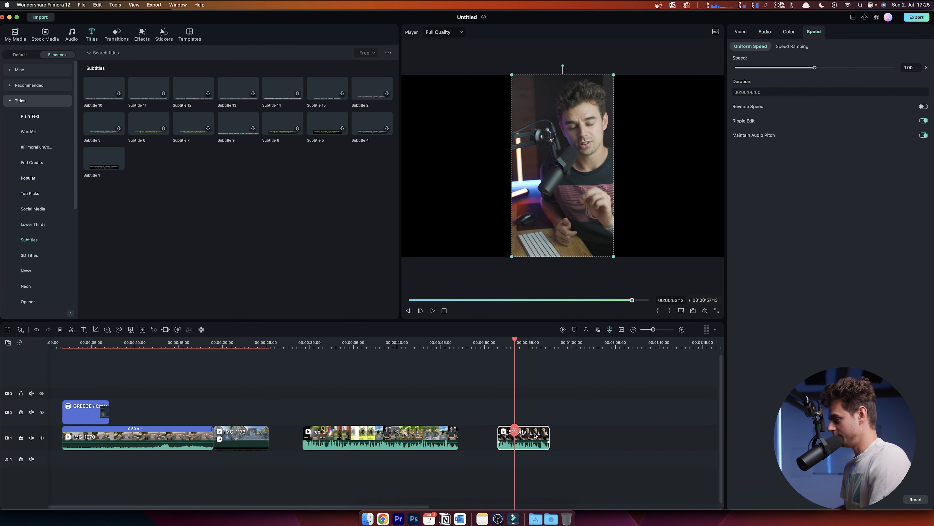
right_click(533, 436)
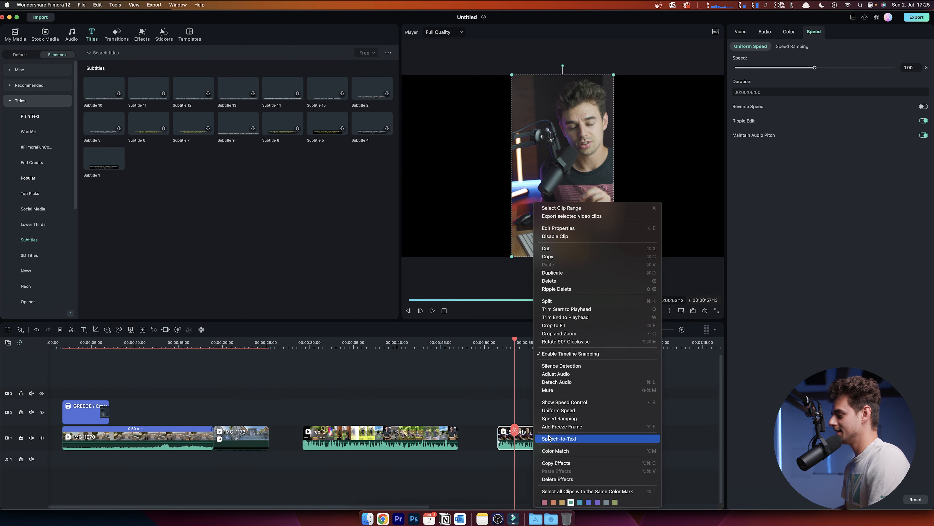
click(563, 439)
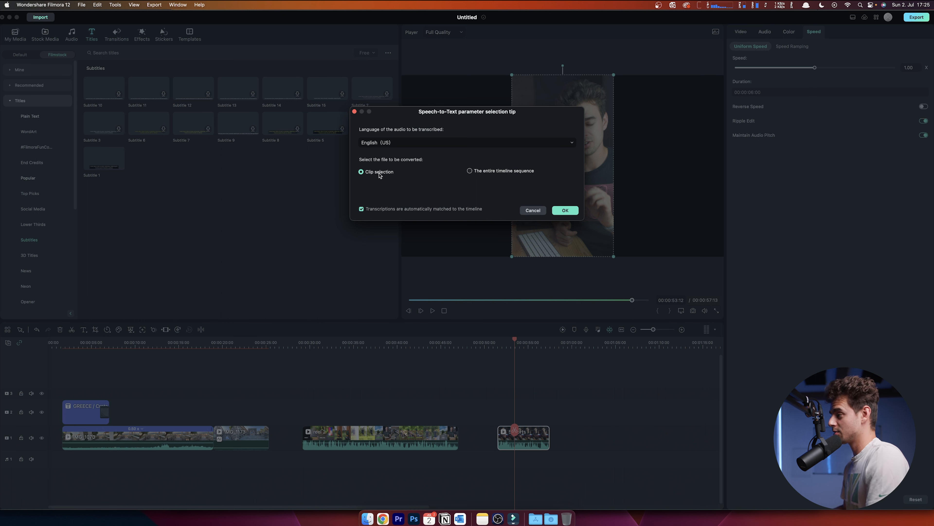
click(566, 210)
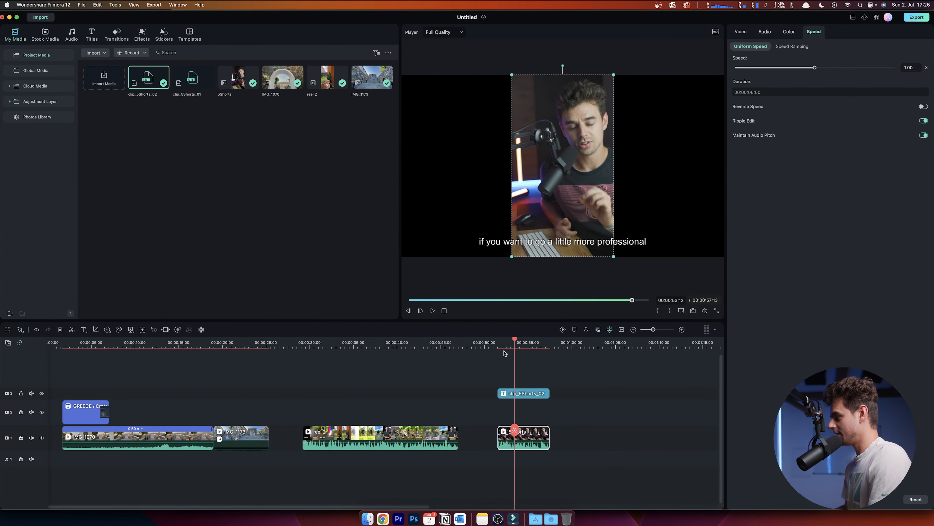
- Play the final clip to review the generated subtitles
click(499, 345)
key(space)
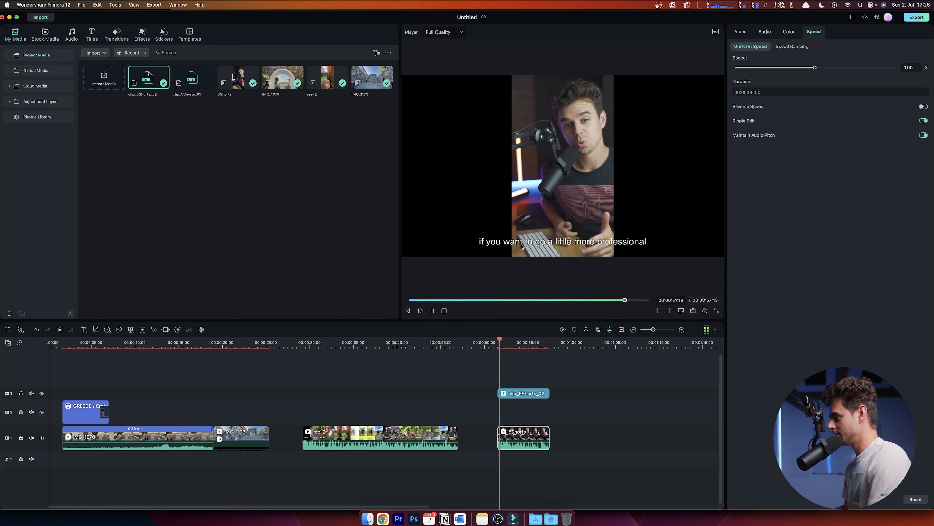
click(582, 246)
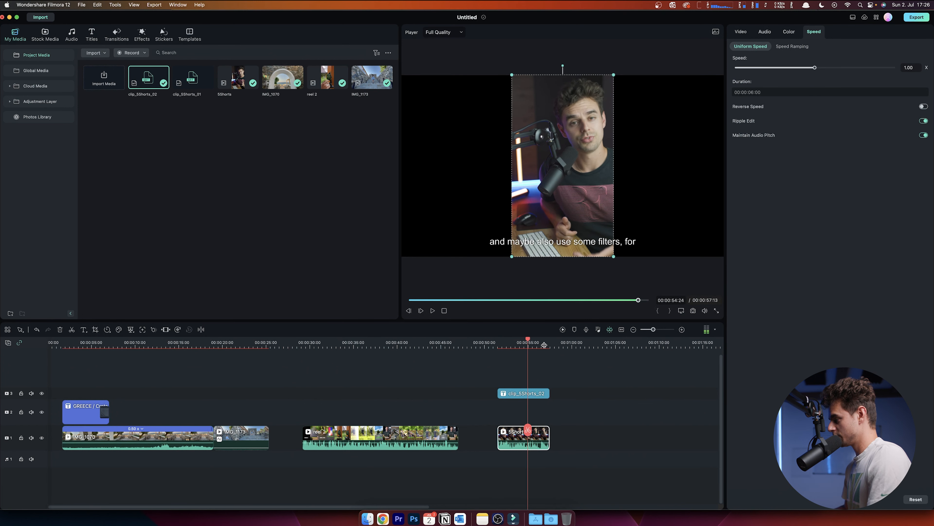
- Open the subtitle file editor and move the third subtitle's start slightly earlier
double_click(532, 395)
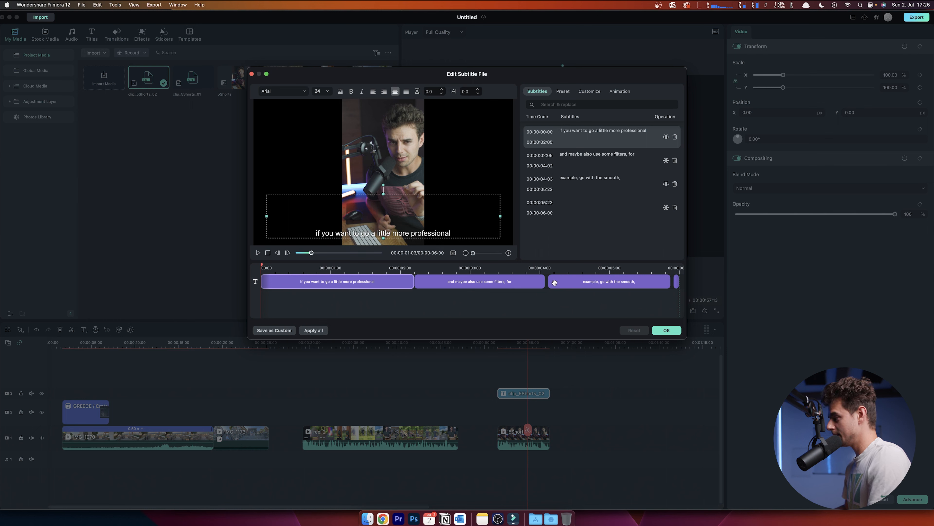
drag(548, 282, 546, 282)
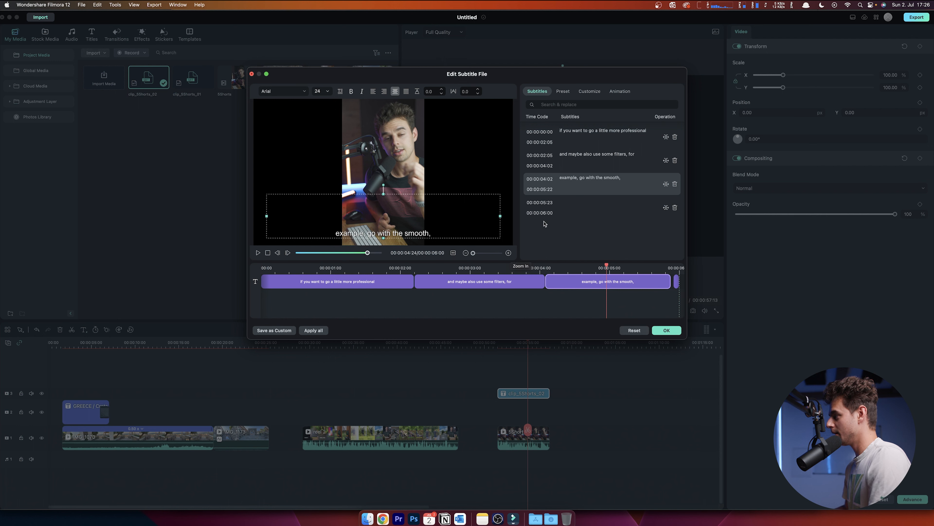
- Apply the plain white preset style to the subtitles
click(563, 91)
scroll(581, 158, down, 3)
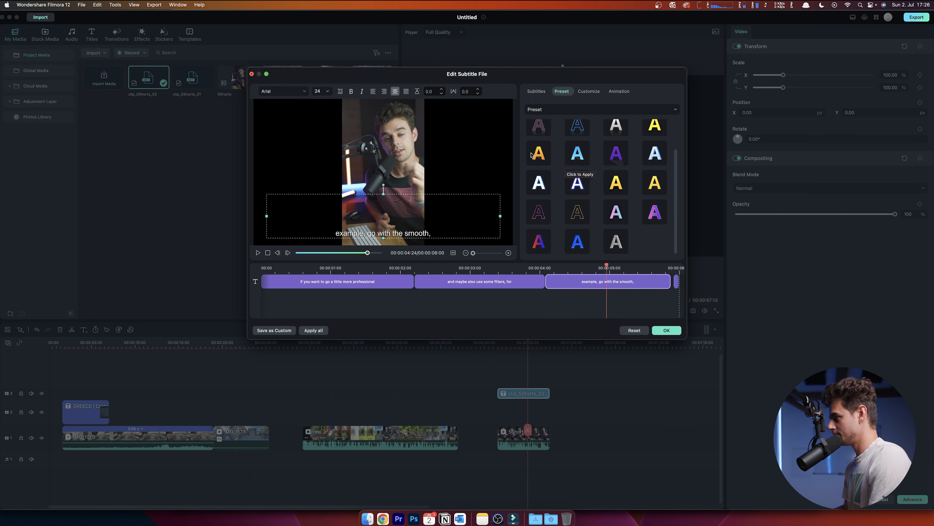
click(532, 155)
scroll(541, 146, up, 3)
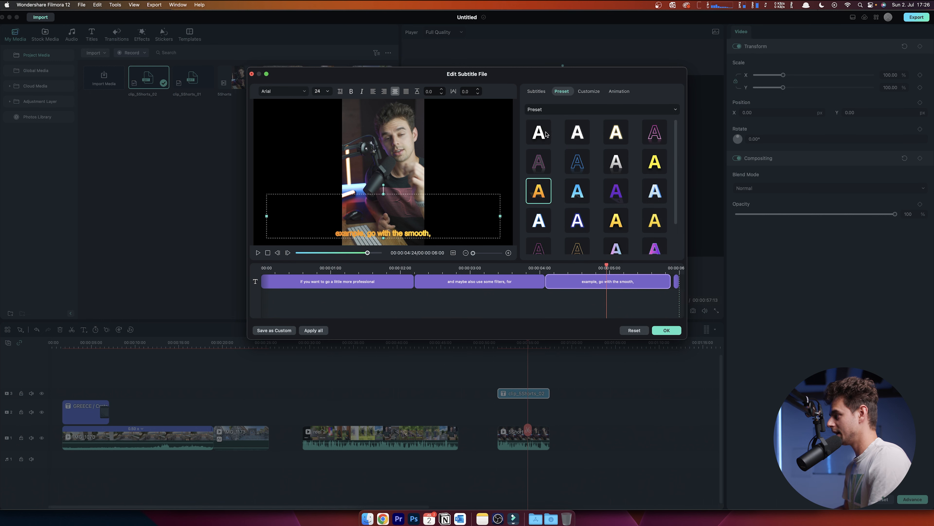
click(616, 132)
click(580, 133)
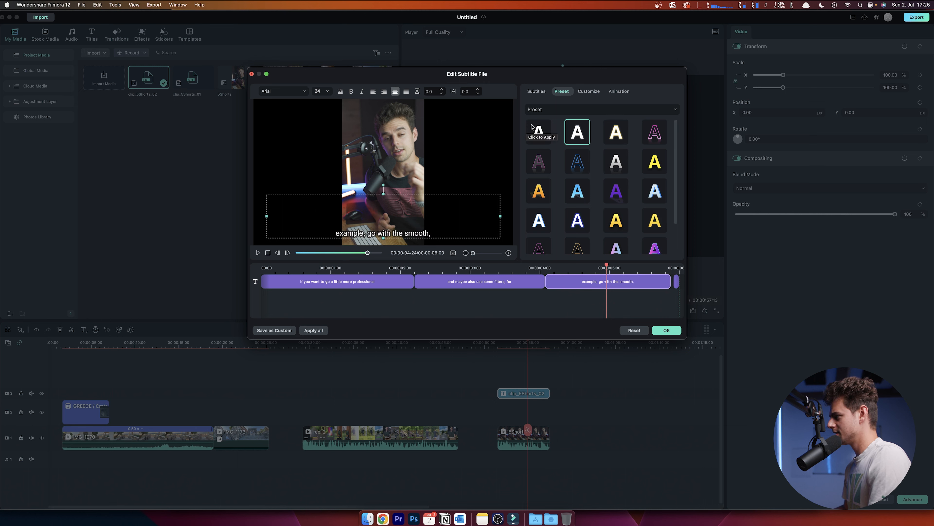
- Open the subtitles' Customize settings and scroll down to the fill opacity options
click(596, 92)
scroll(570, 154, down, 1)
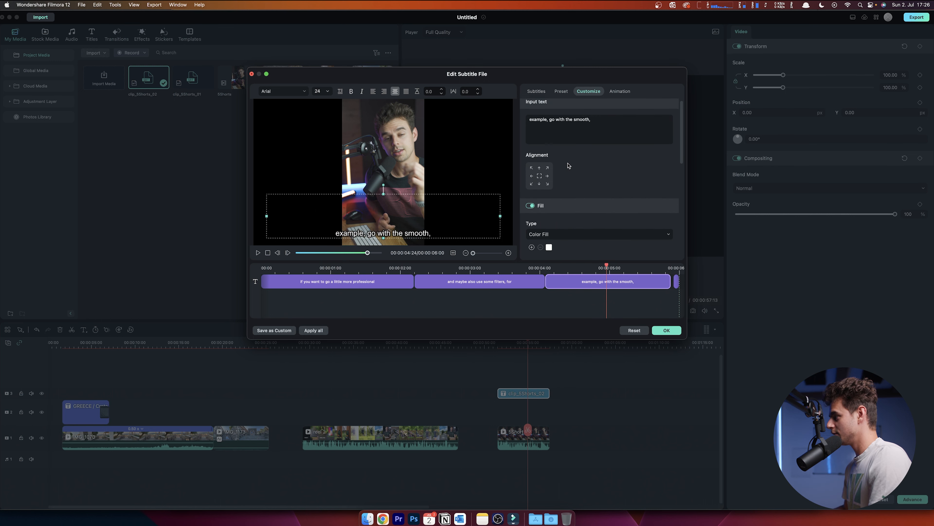
scroll(589, 195, down, 1)
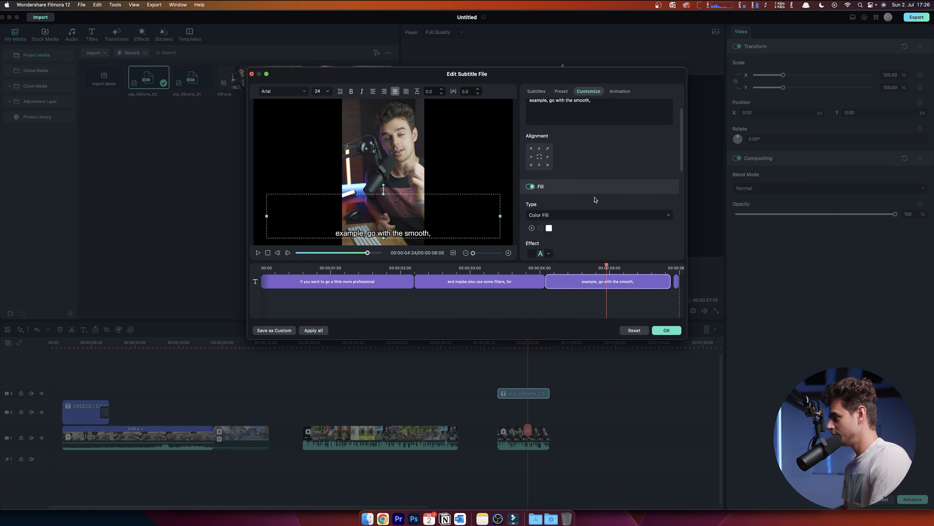
scroll(564, 225, down, 6)
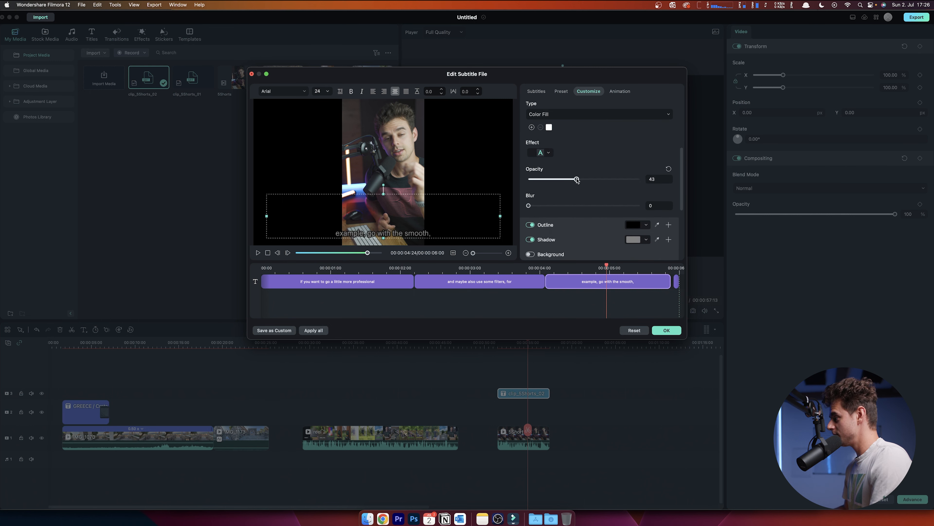